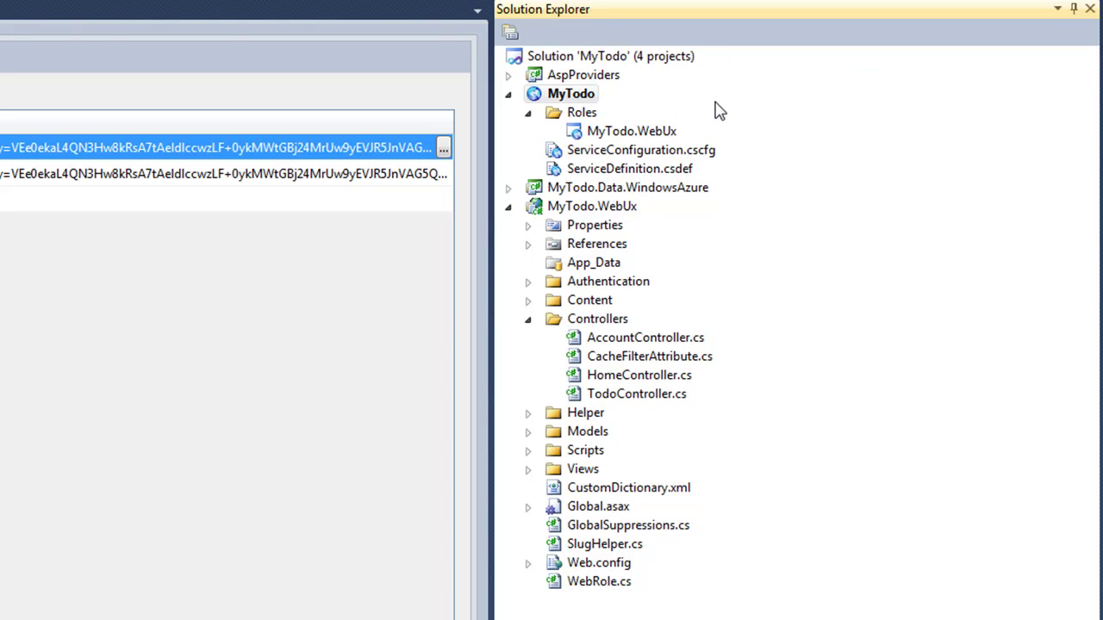
Start publishing the MyTodo cloud project and expand the hosted service settings for its Windows Azure deployment.
right_click(575, 96)
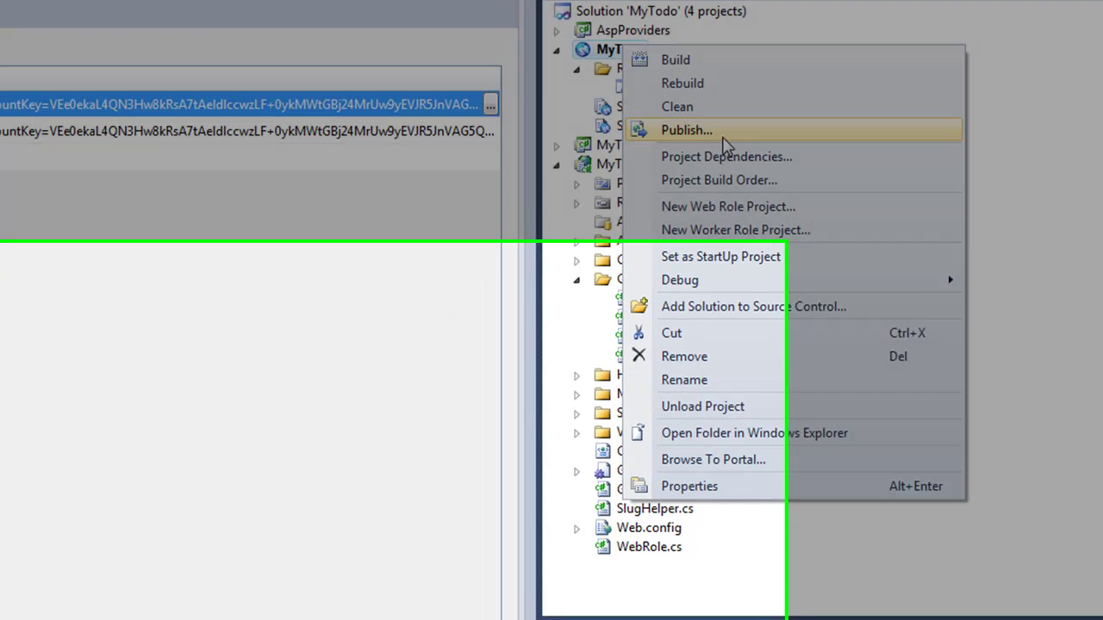
click(614, 175)
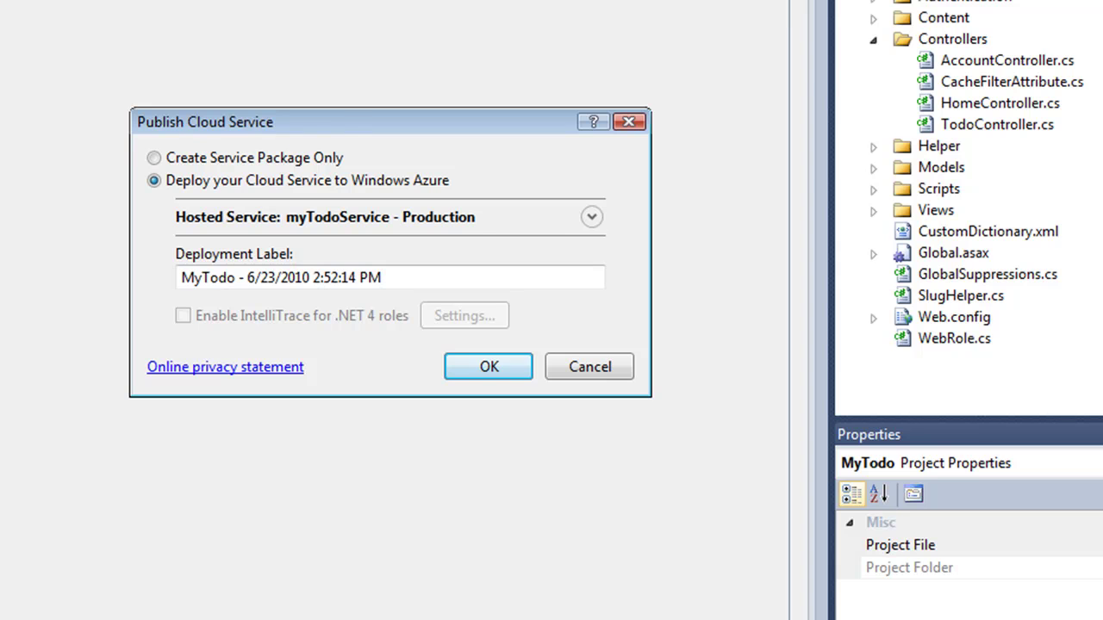
drag(326, 117, 274, 18)
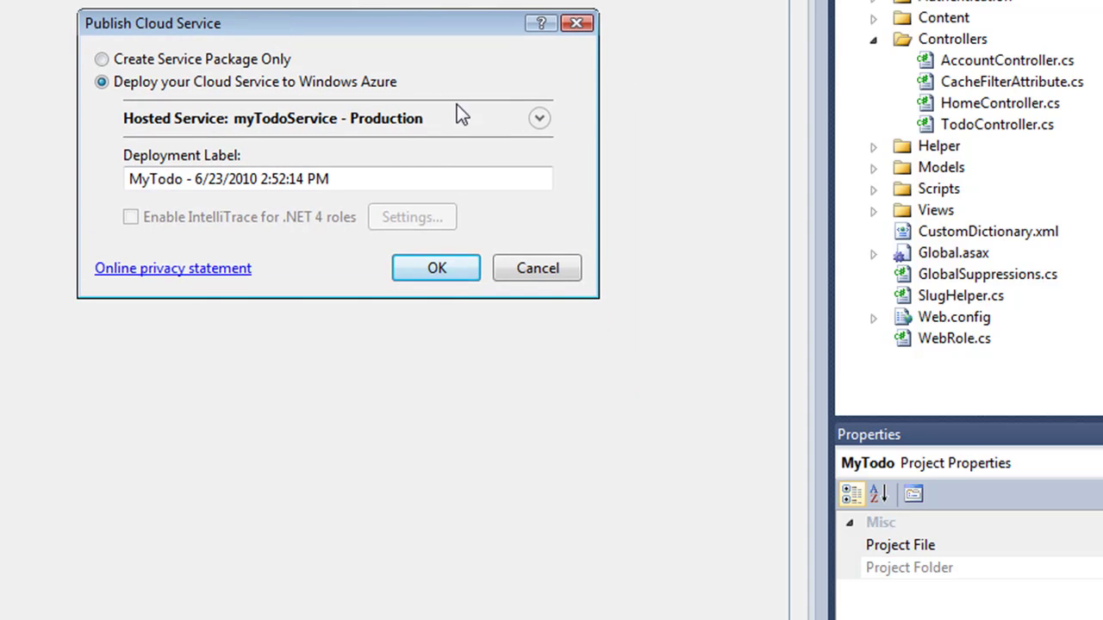
click(540, 119)
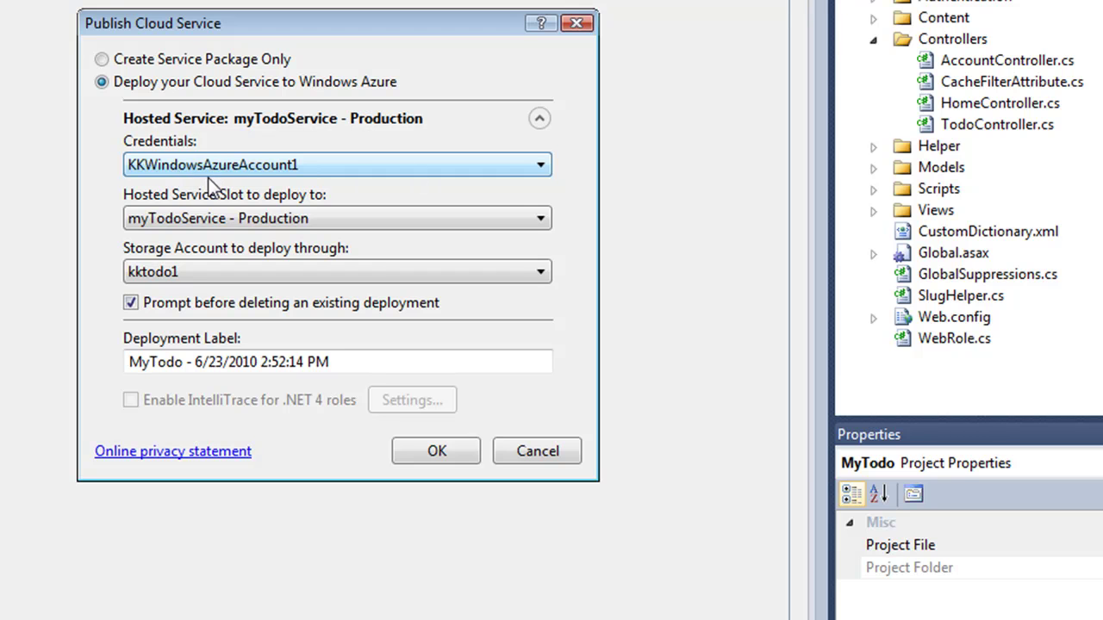
Open the KKWindowsAzureAccount1 credentials for editing from the publish settings' account management.
click(541, 165)
click(193, 223)
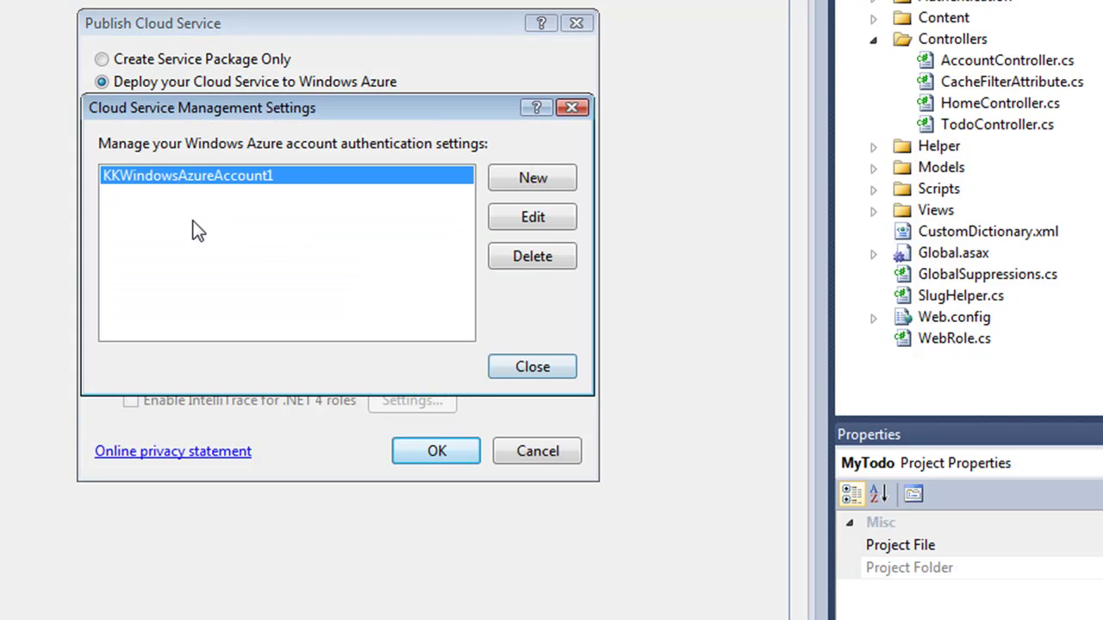
click(540, 213)
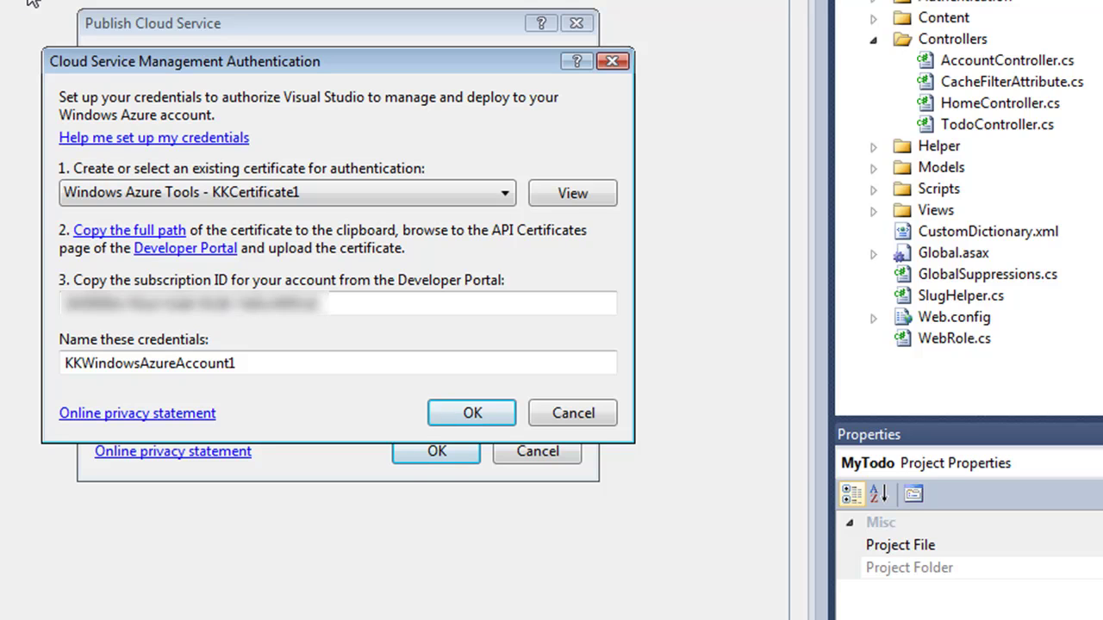
Review the available authentication certificates and copy the full path of KKCertificate1 to the clipboard.
click(142, 231)
click(506, 193)
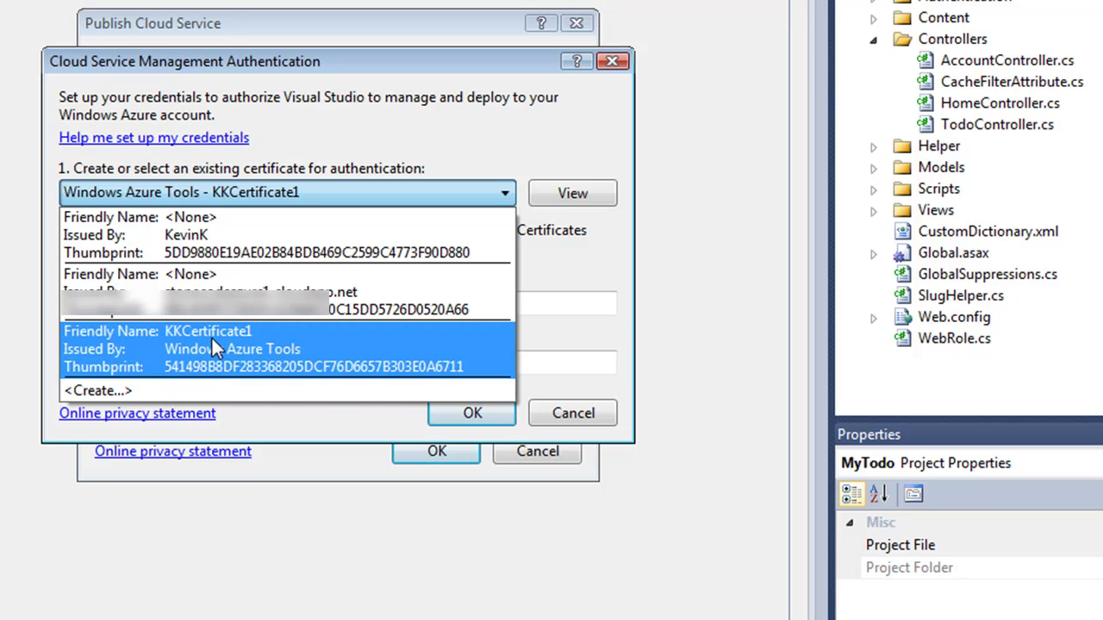
click(574, 137)
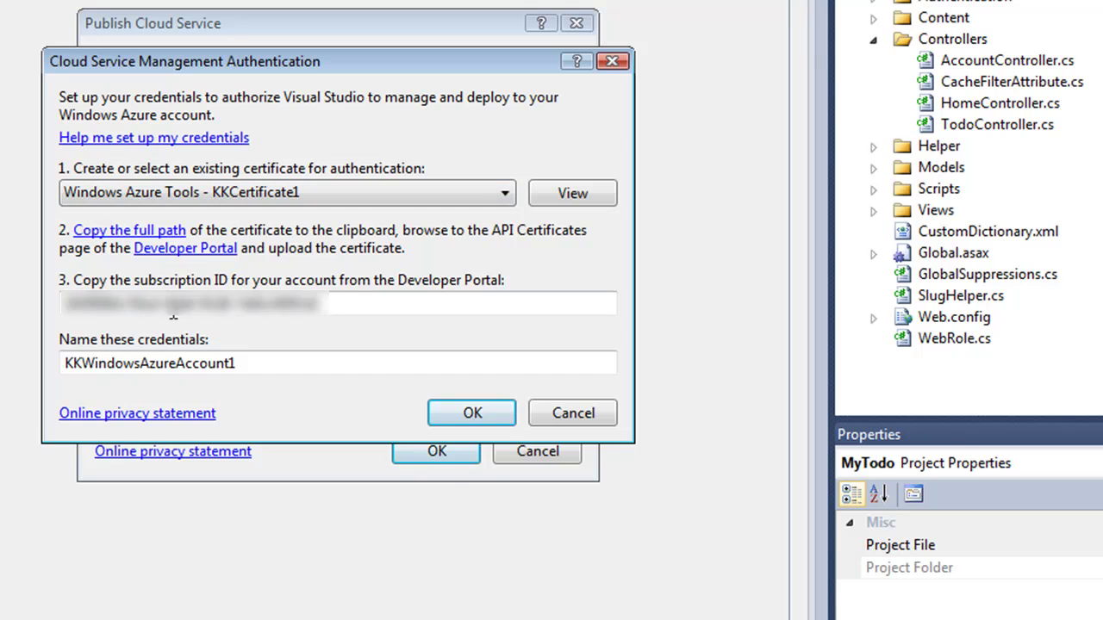
click(156, 239)
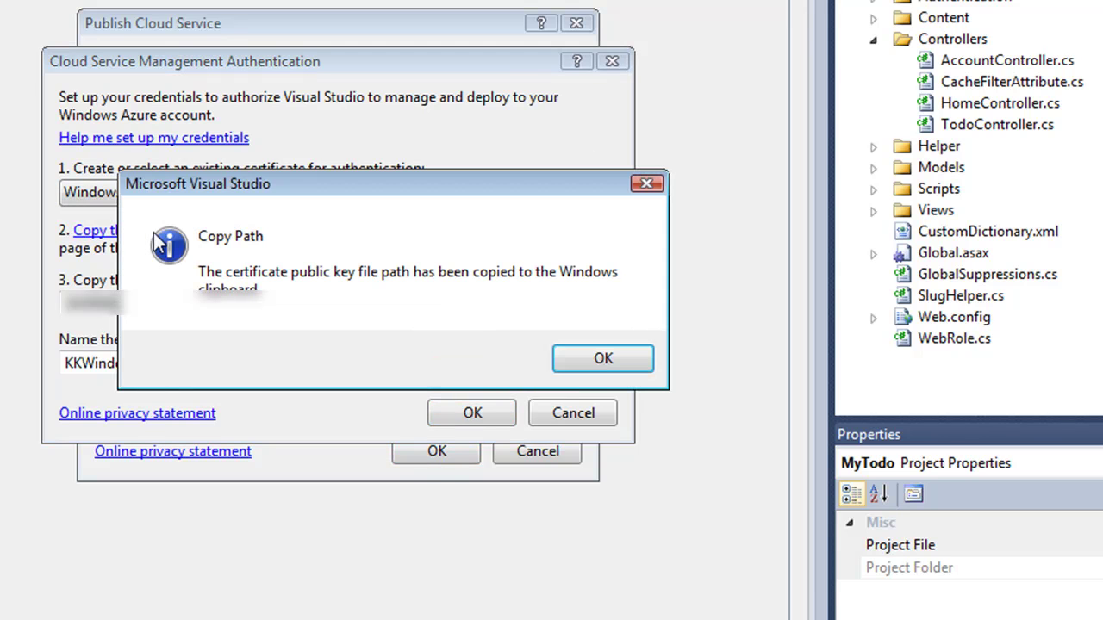
click(603, 359)
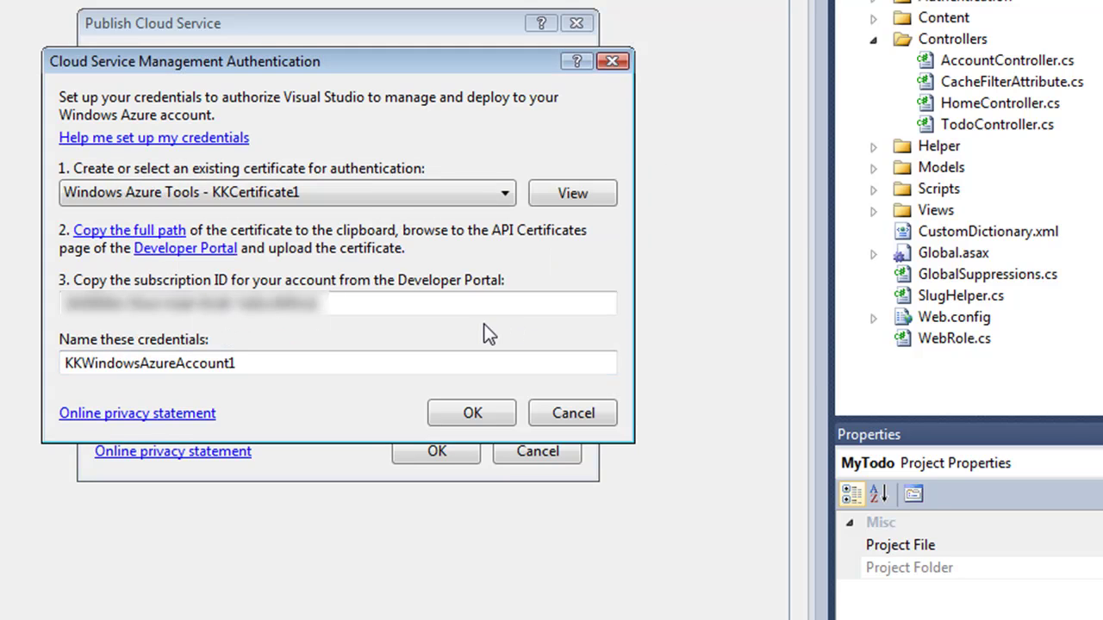
Open the Windows Azure Developer Portal in the browser and sign in with the saved Windows Live ID, entering the account password.
click(198, 250)
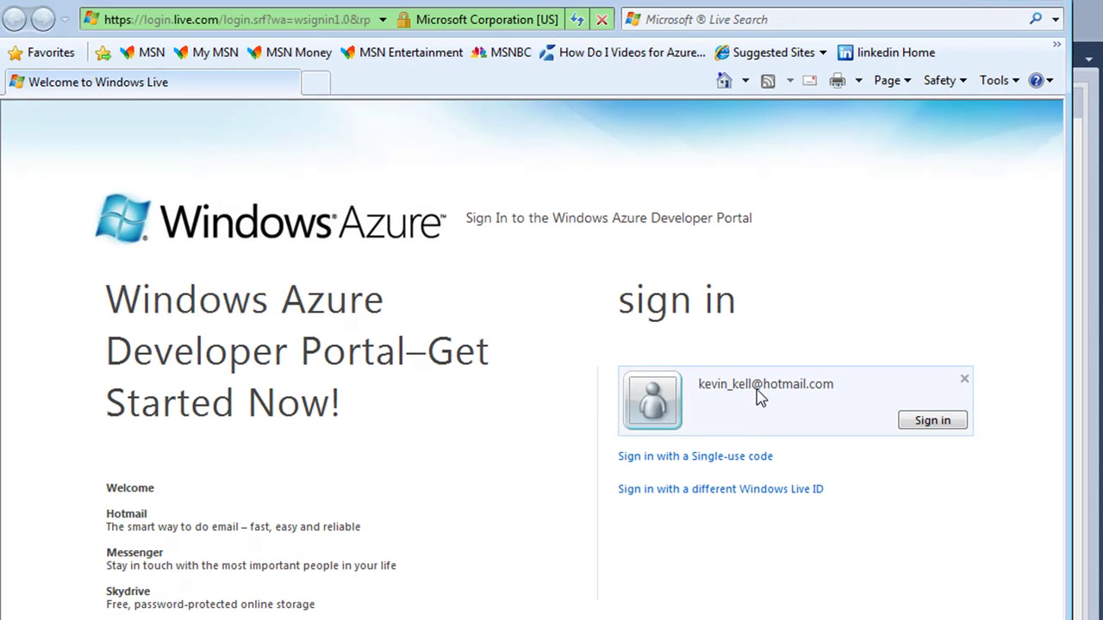
click(760, 412)
text(••••)
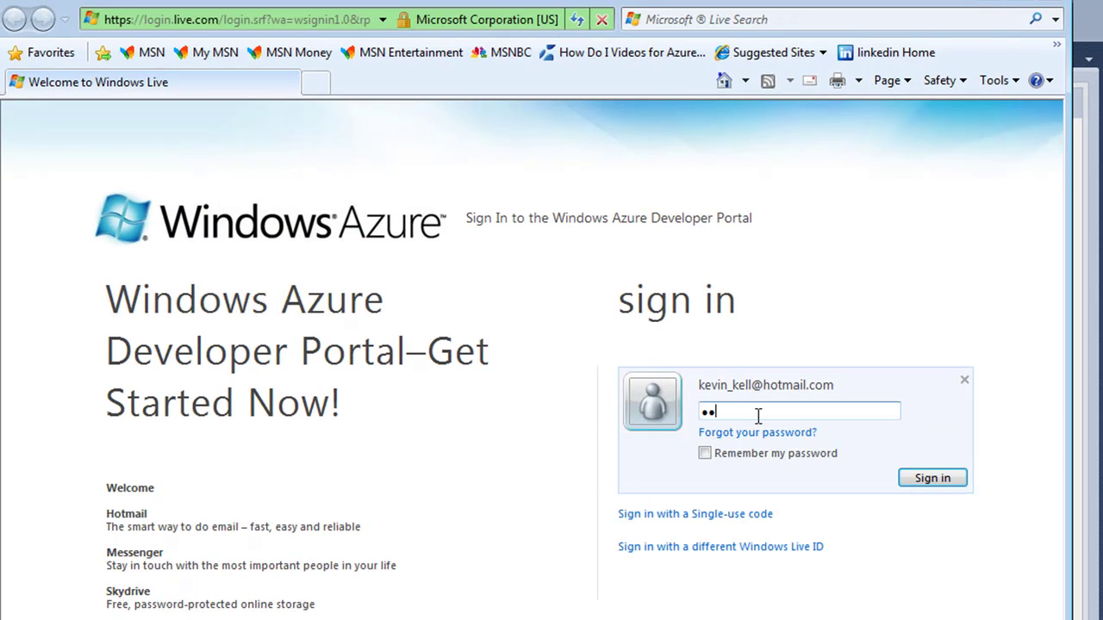
text(•••••)
key(Return)
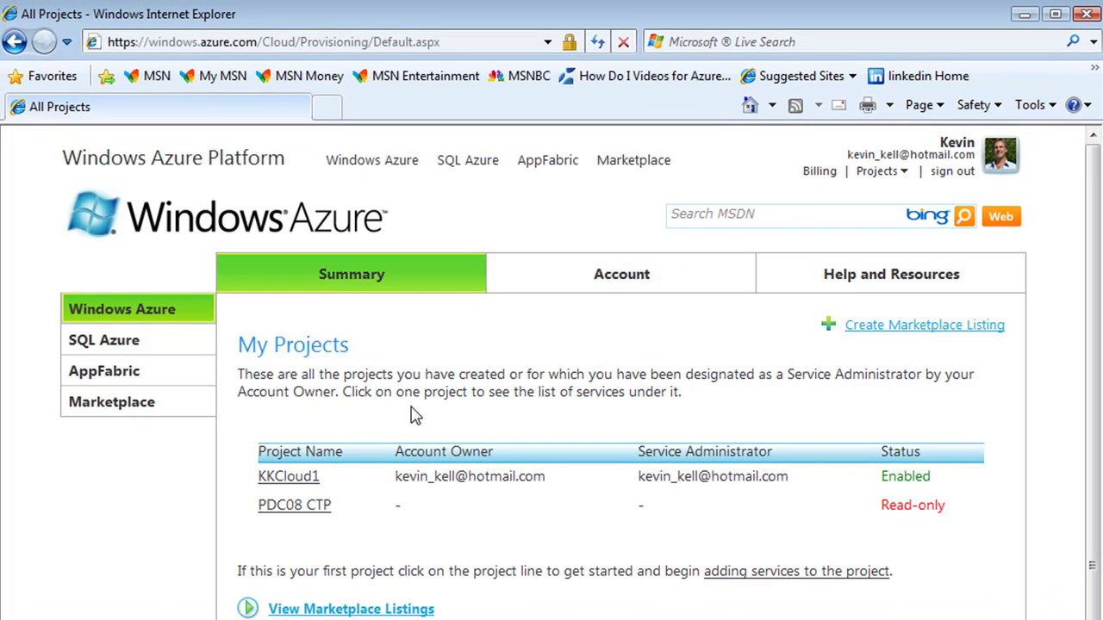
Open the KKCloud1 project and go to the API certificates management page of its account.
click(338, 479)
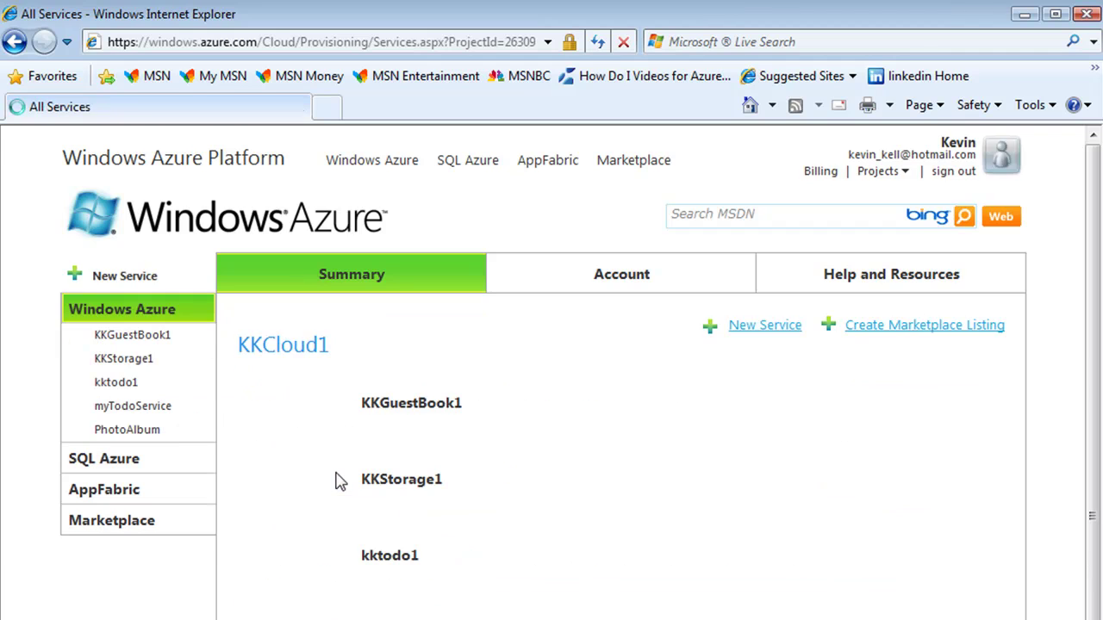
click(621, 295)
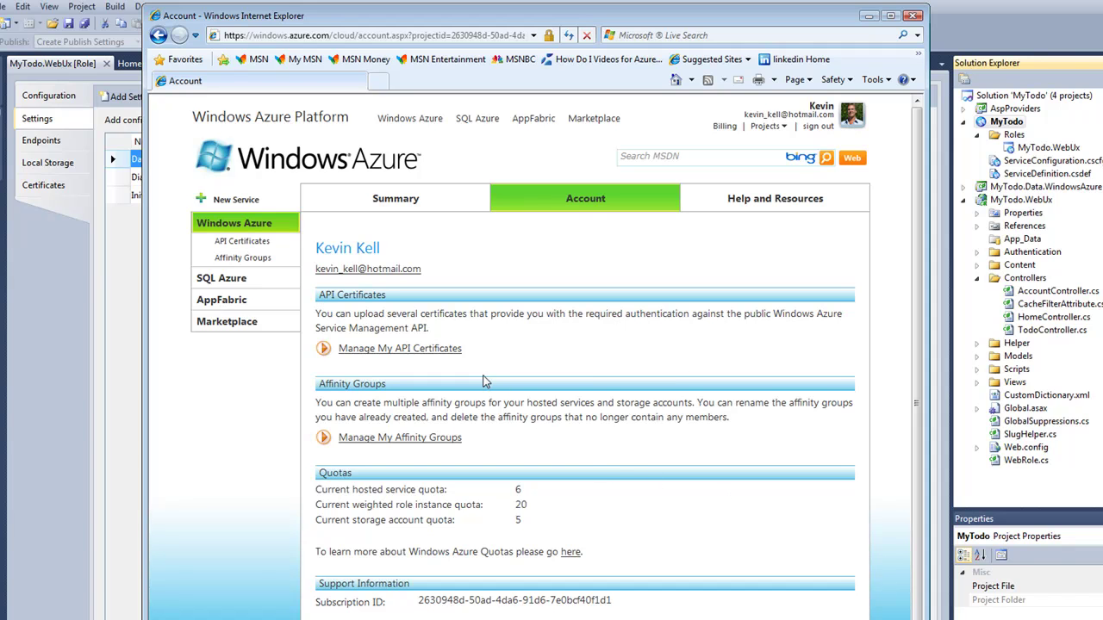
click(448, 354)
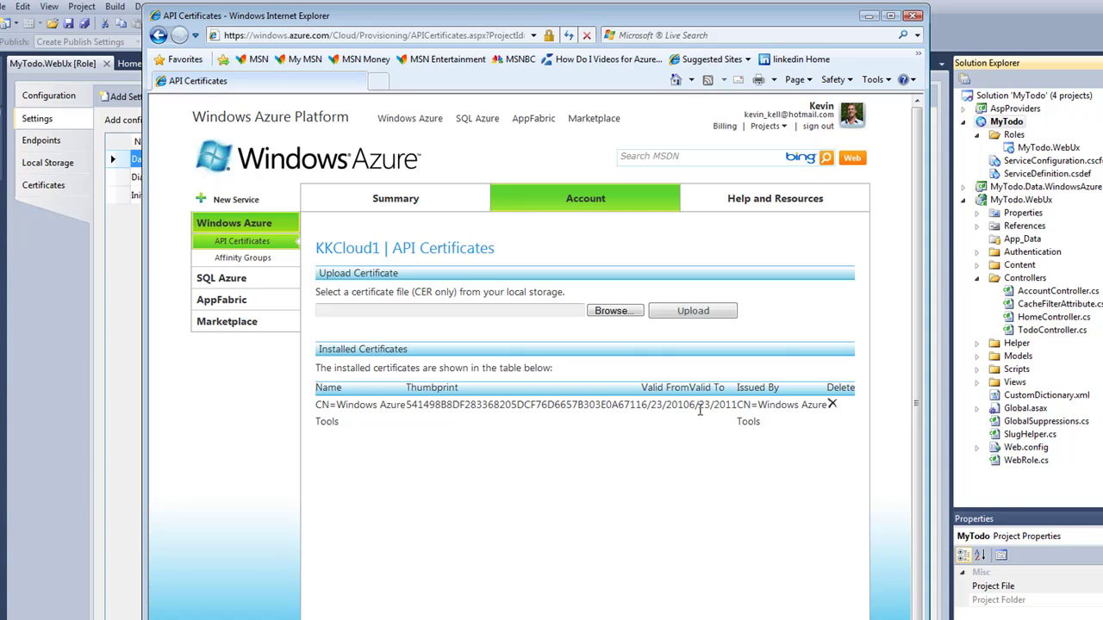
Select the certificate file PublicKey KKCertificate1.cer for upload using the copied path.
click(615, 314)
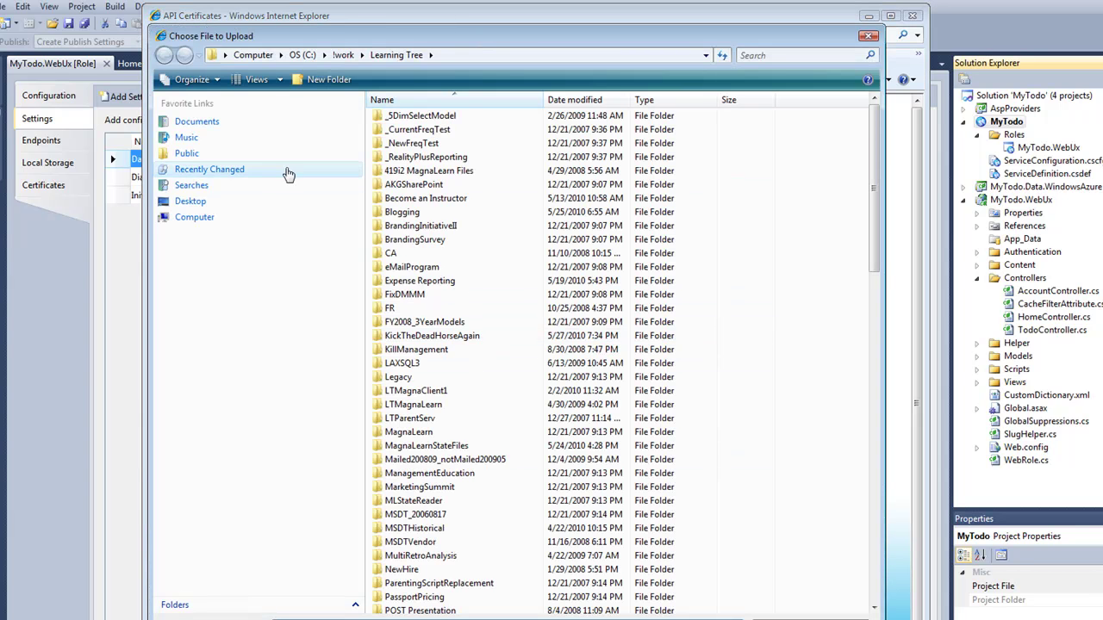
click(478, 54)
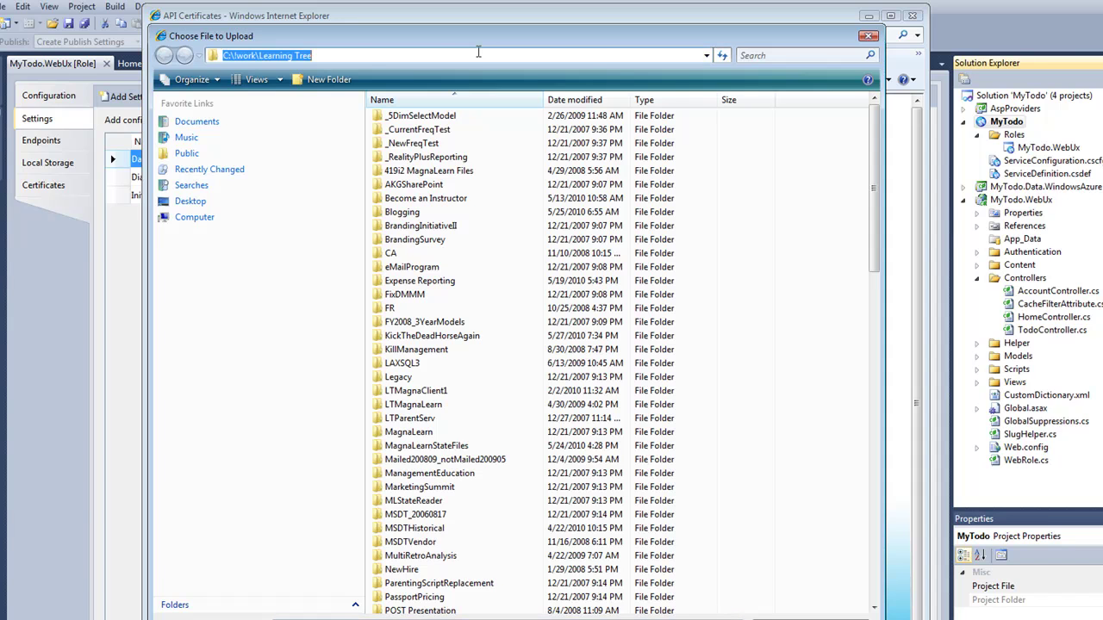
key(ctrl+v)
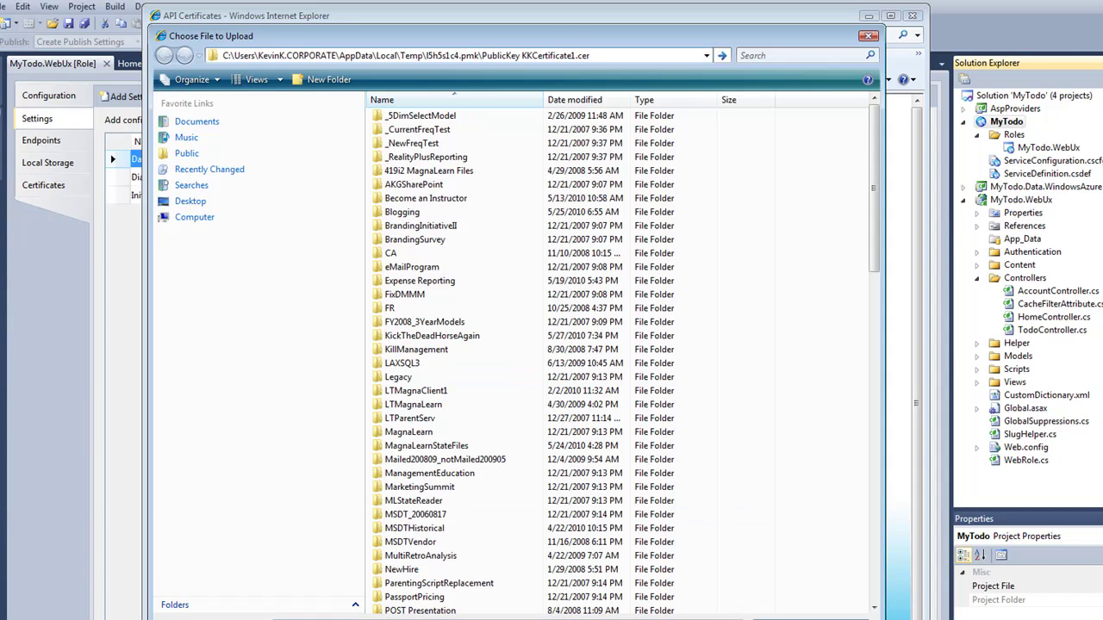
key(Return)
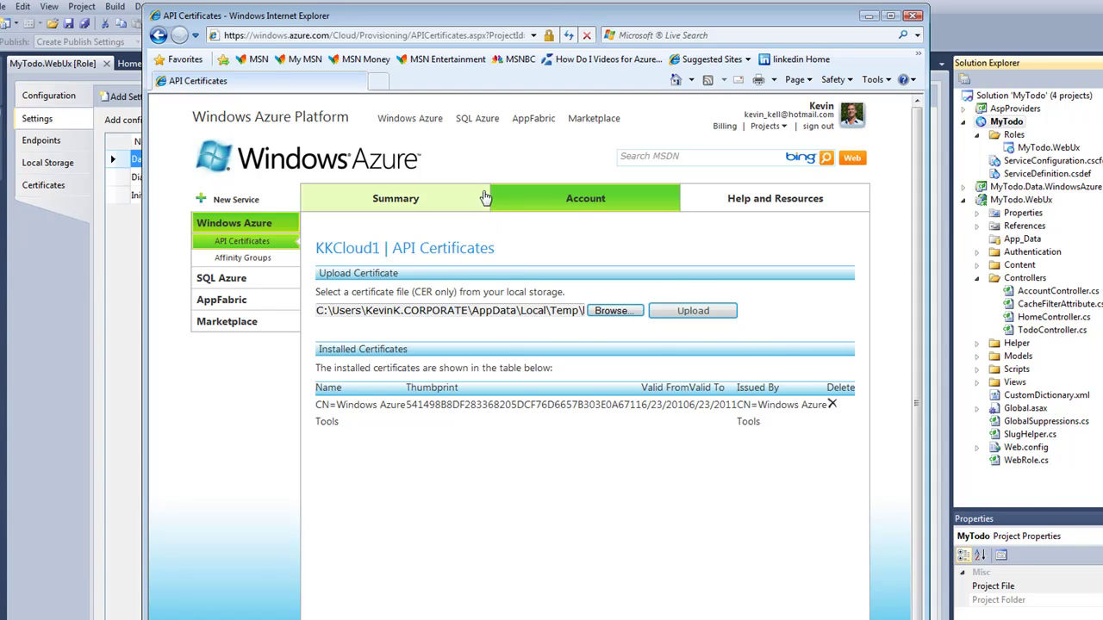
Copy the subscription ID from the portal's account page into the Visual Studio credentials, and leave the credential settings without saving.
click(159, 36)
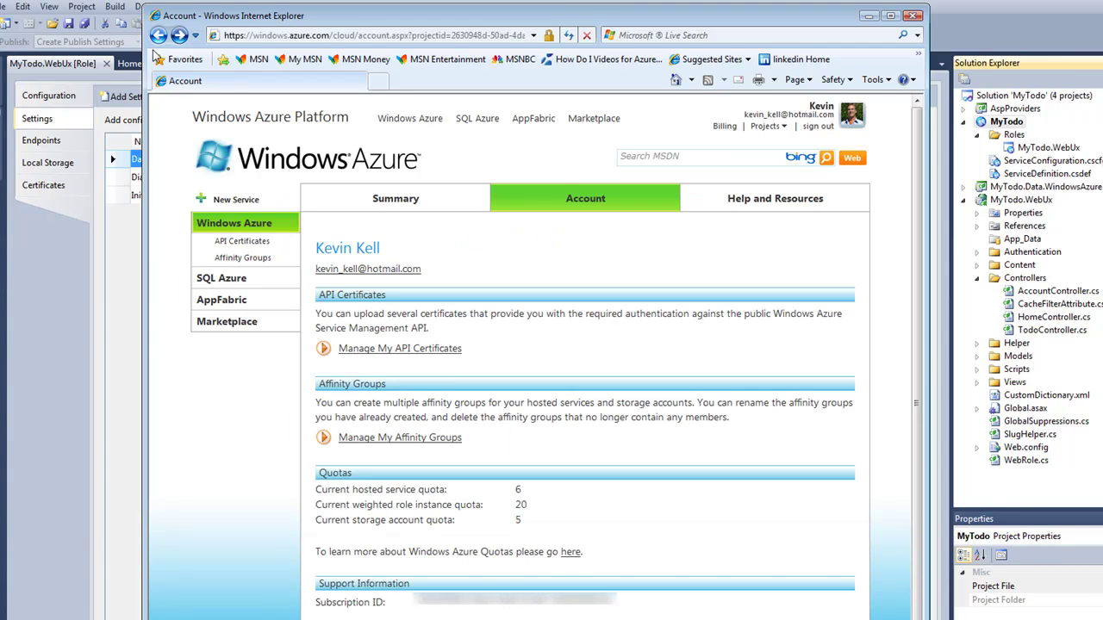
double_click(443, 601)
drag(444, 601, 608, 605)
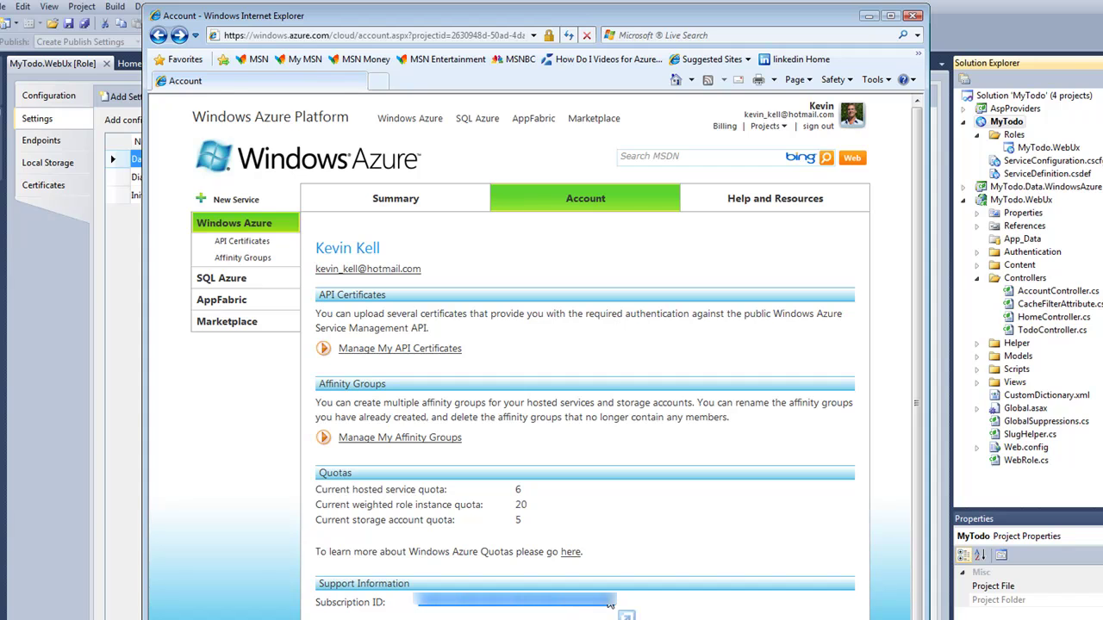
click(914, 15)
click(581, 504)
key(ctrl+v)
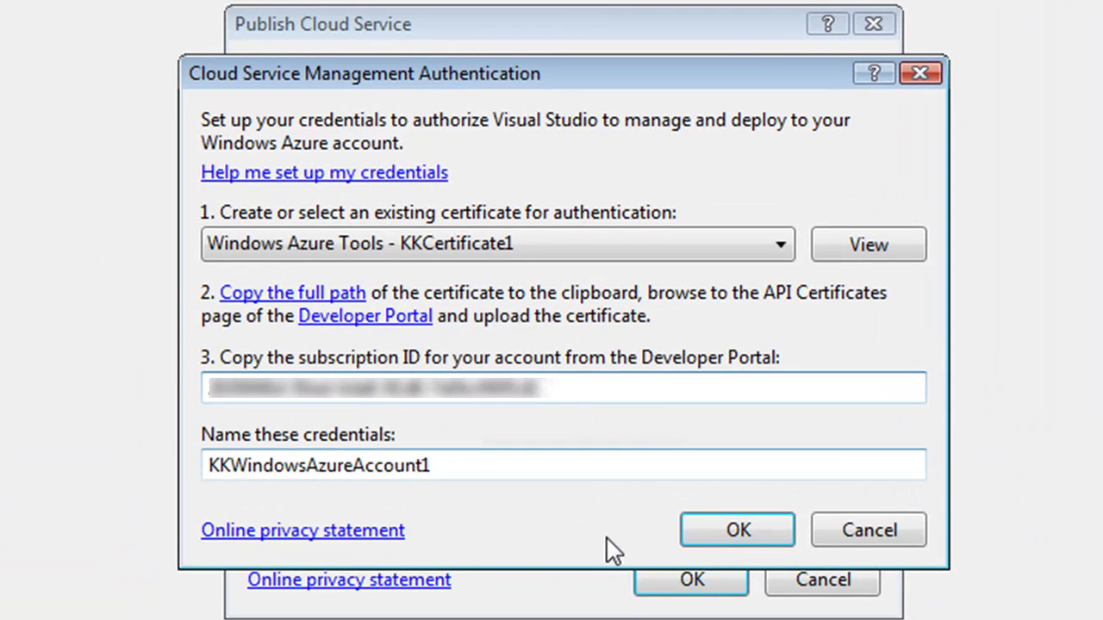
click(904, 535)
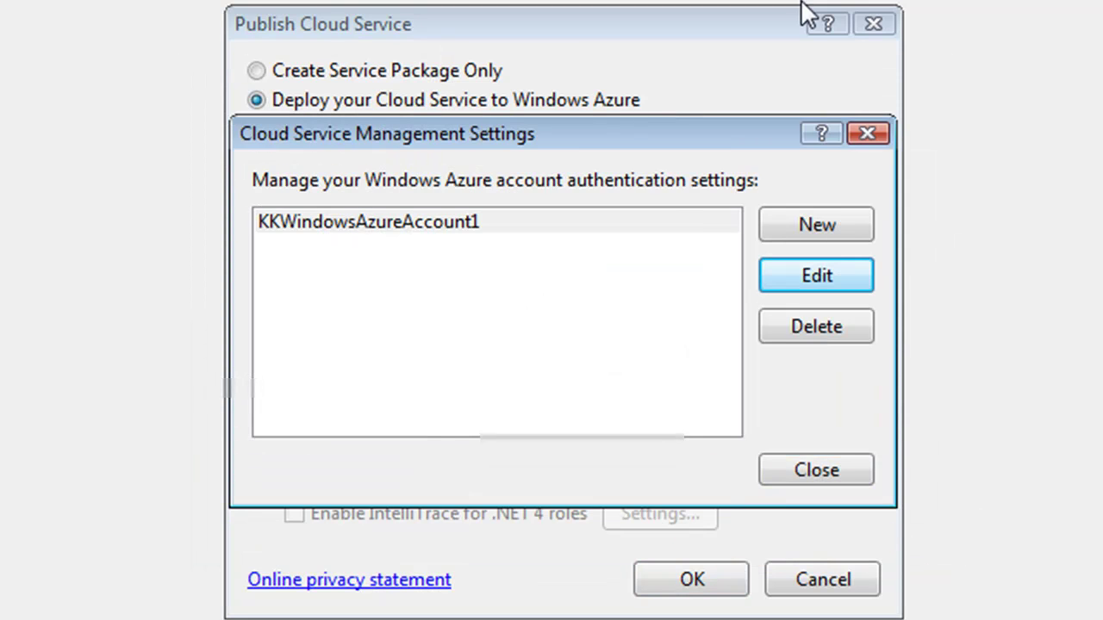
click(829, 468)
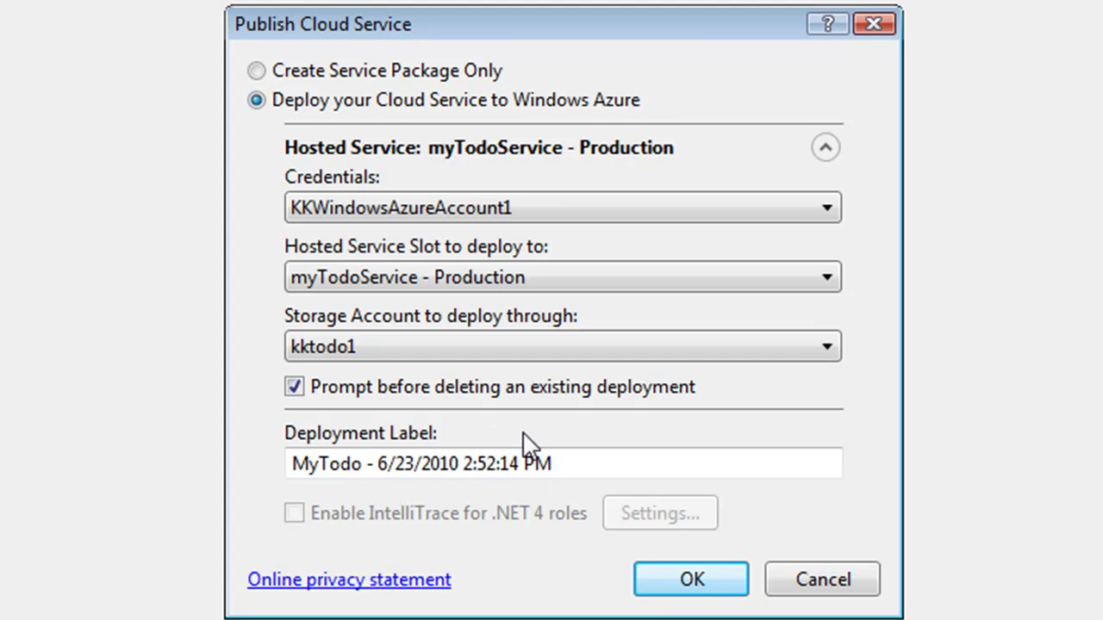
Deploy MyTodo to the myTodoService production slot through the kktodo1 storage account, deleting the existing deployment.
click(364, 463)
text(-)
click(686, 589)
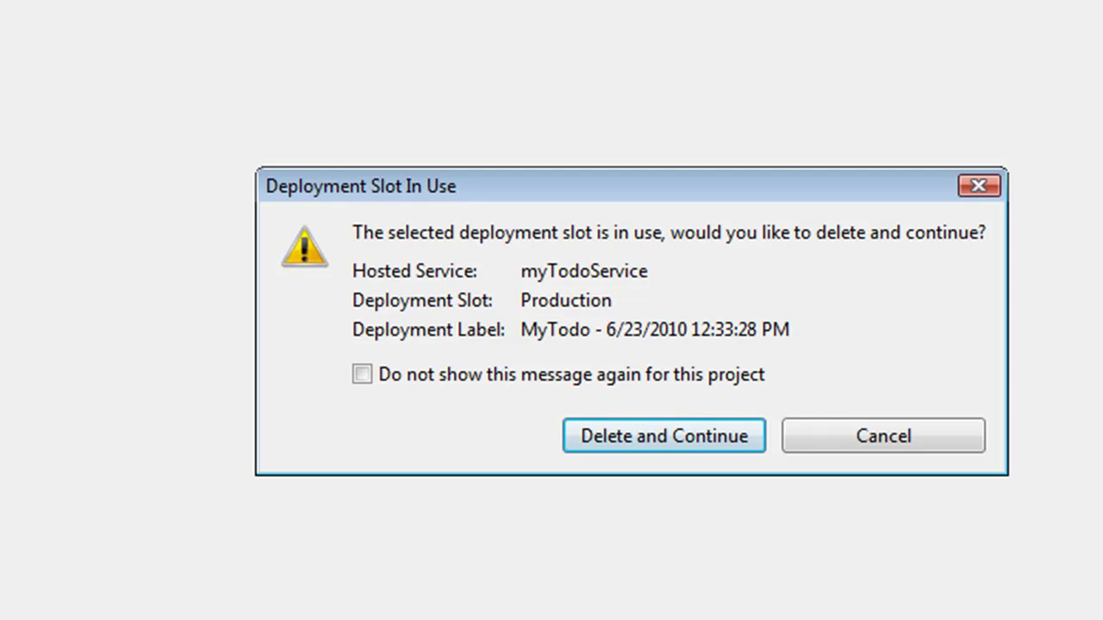
click(668, 437)
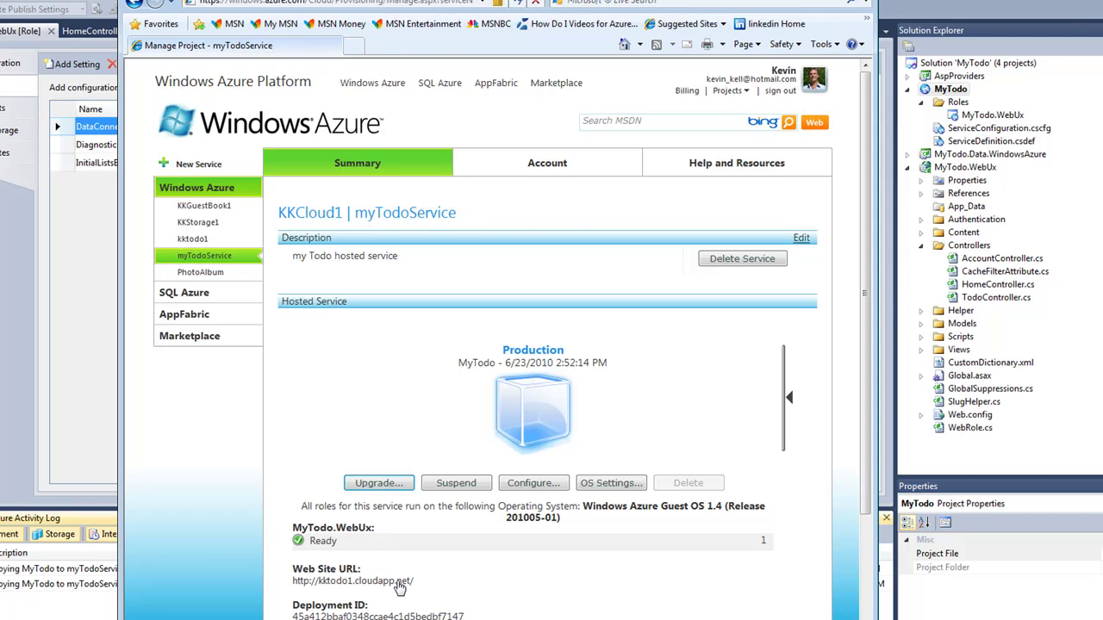
Open the deployed website kktodo1.cloudapp.net from the portal's myTodoService page and go to its sign-in form.
click(400, 583)
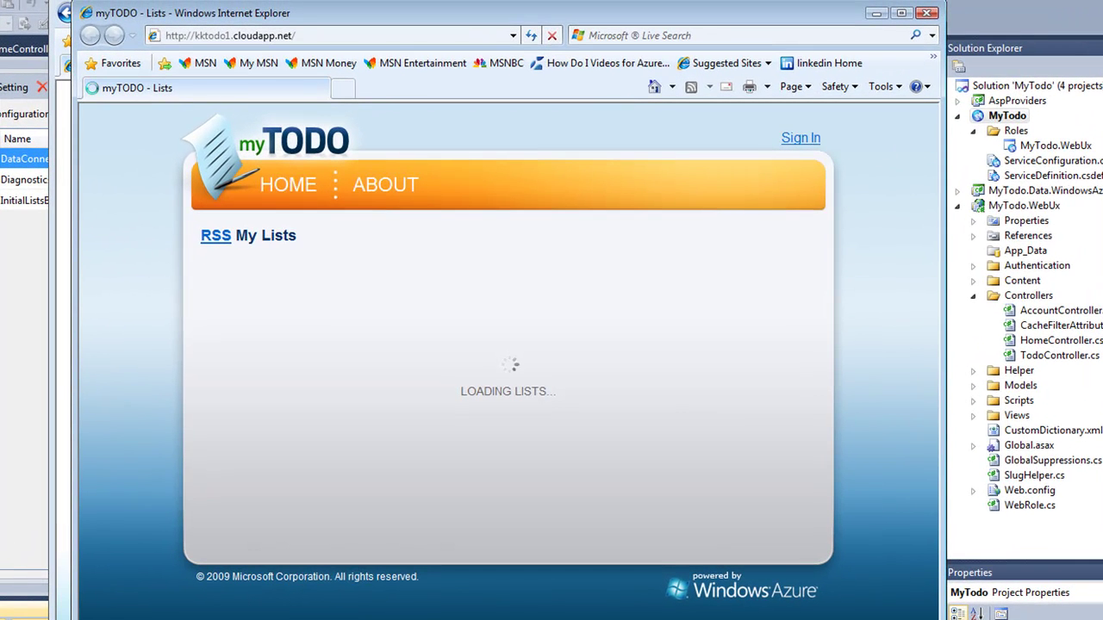
click(804, 140)
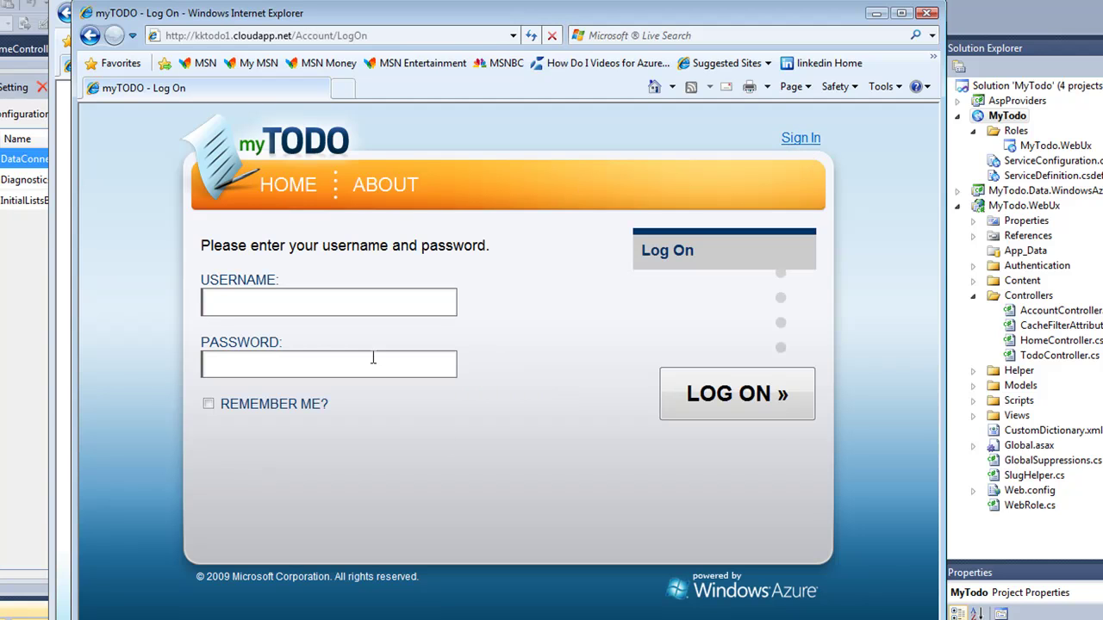